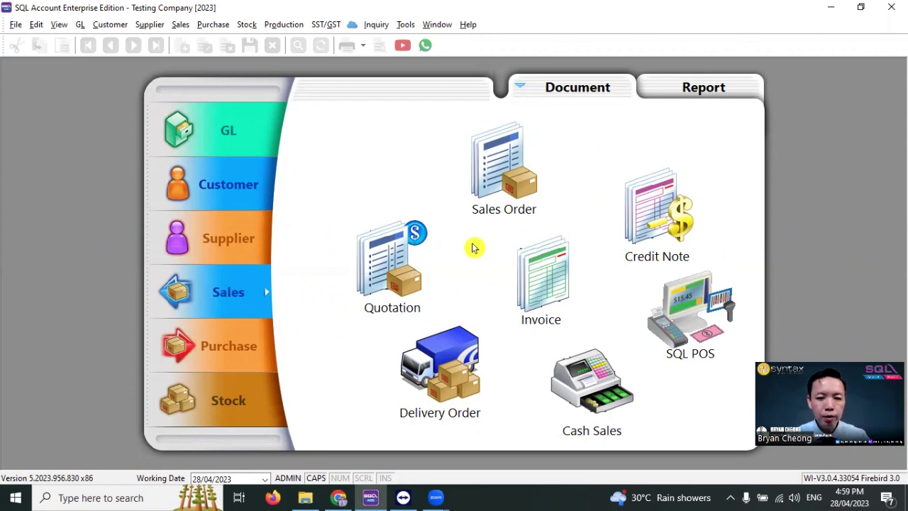
# Step: Start a new sales invoice for customer ALICE, chosen via the 'AL' lookup
pyautogui.click(518, 288)
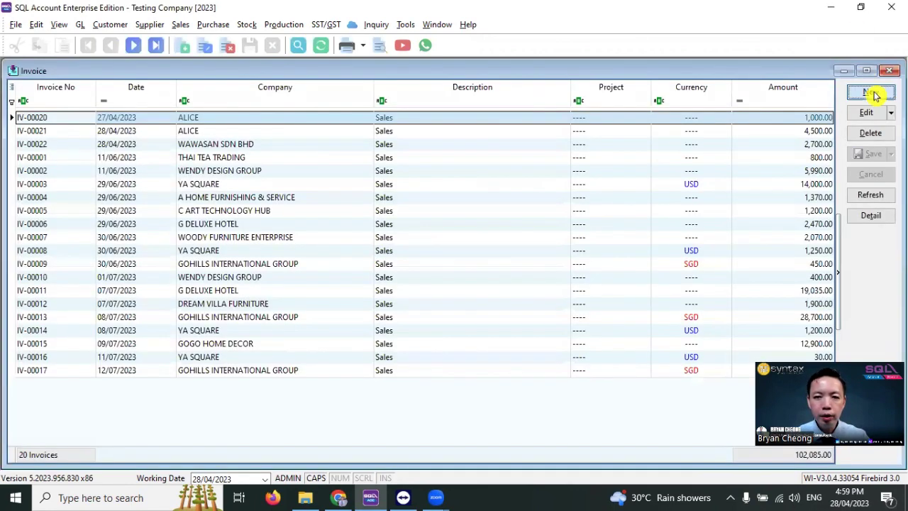
pyautogui.click(873, 94)
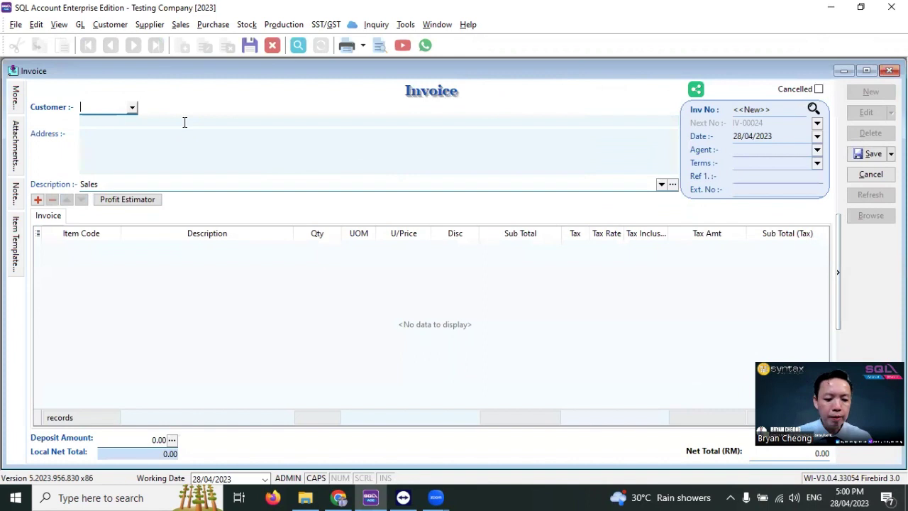
pyautogui.write('AL')
pyautogui.press('Return')
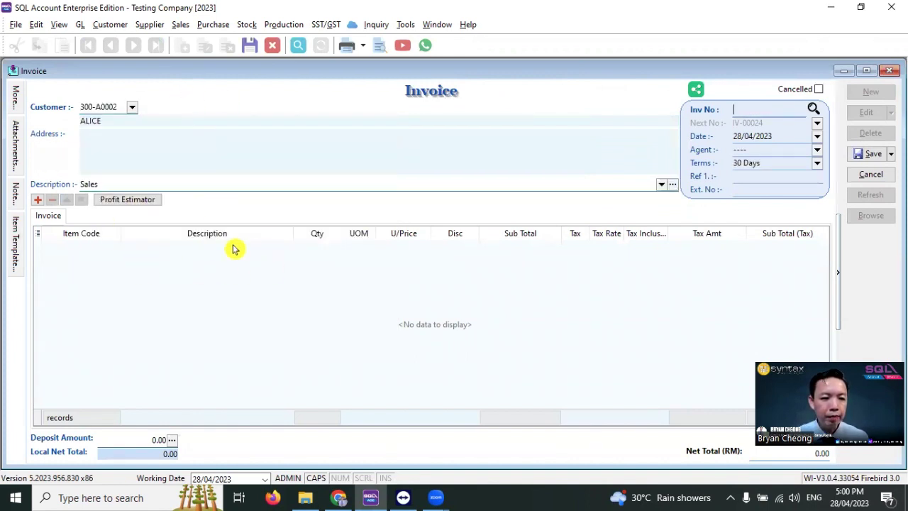
pyautogui.hotkey('shift', 'Tab')
# Step: Add the No. and More Description columns to the invoice item grid from the Field Chooser
pyautogui.rightClick(101, 239)
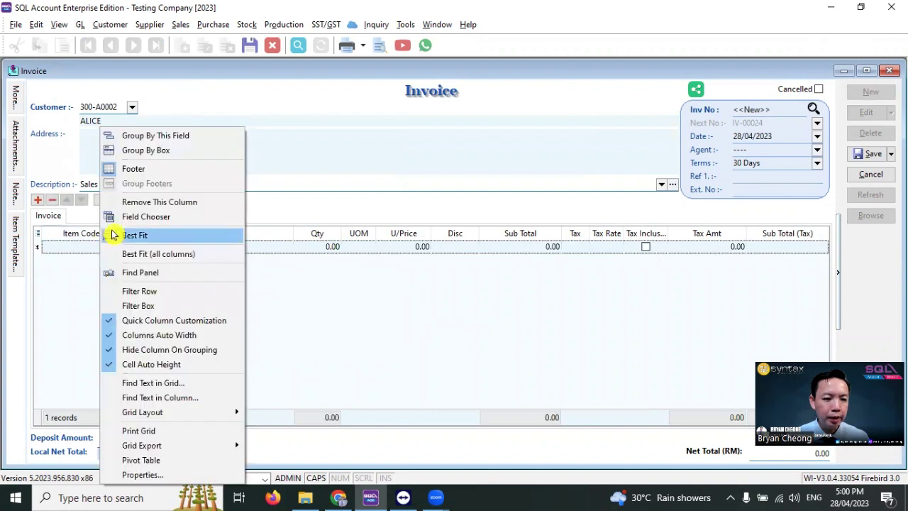
pyautogui.click(131, 223)
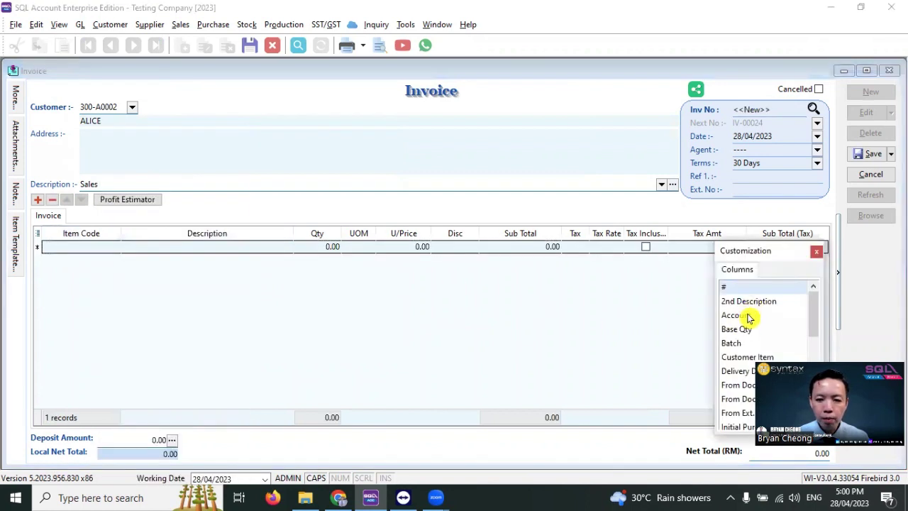
pyautogui.scroll(-2, 746, 319)
pyautogui.scroll(-1, 748, 319)
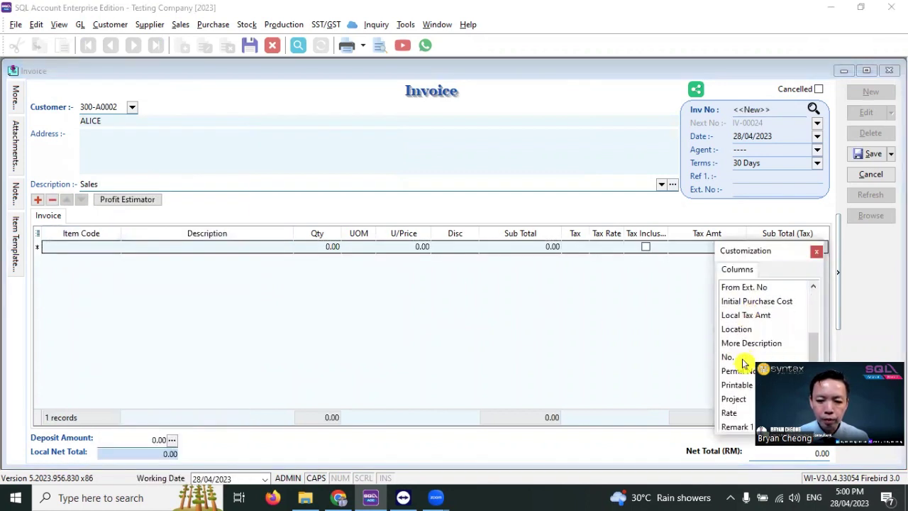
pyautogui.moveTo(745, 360); pyautogui.dragTo(68, 234)
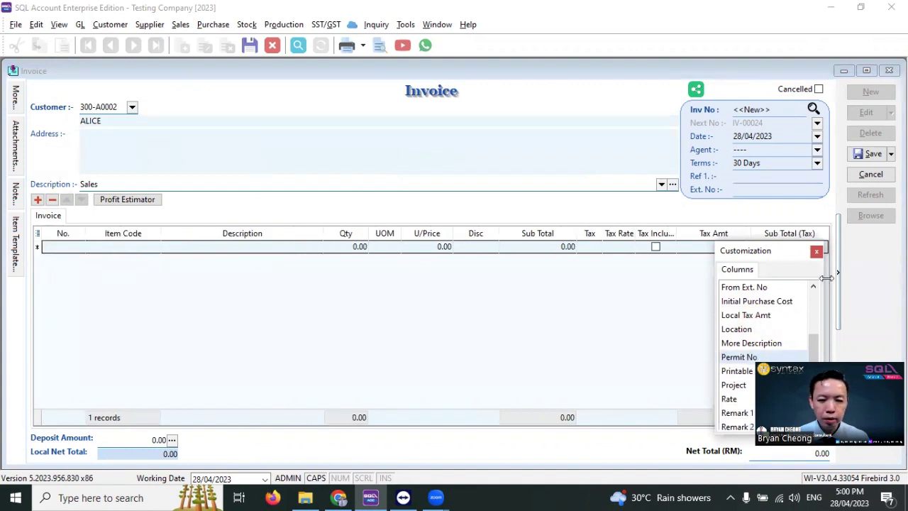
pyautogui.moveTo(777, 345); pyautogui.dragTo(323, 248)
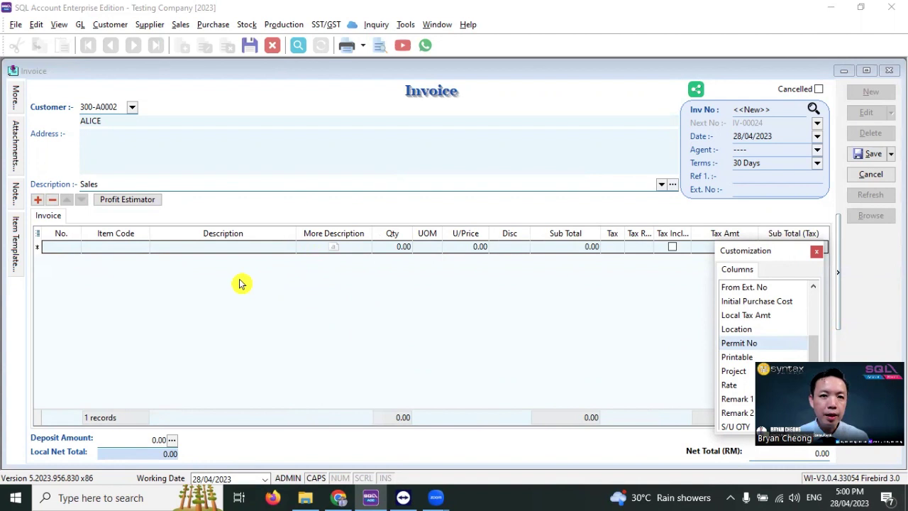
pyautogui.click(170, 259)
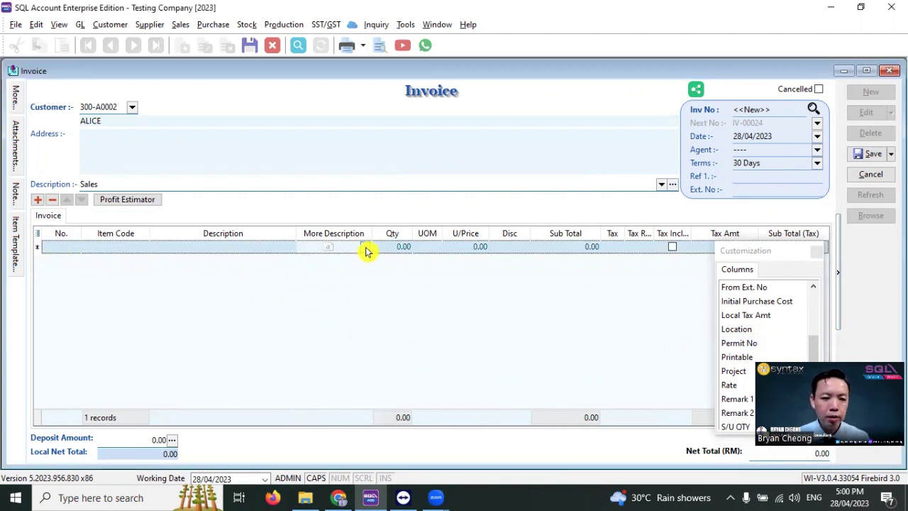
# Step: Enter 'Living Room' as the first line's more description in 12-point bold underline
pyautogui.click(329, 246)
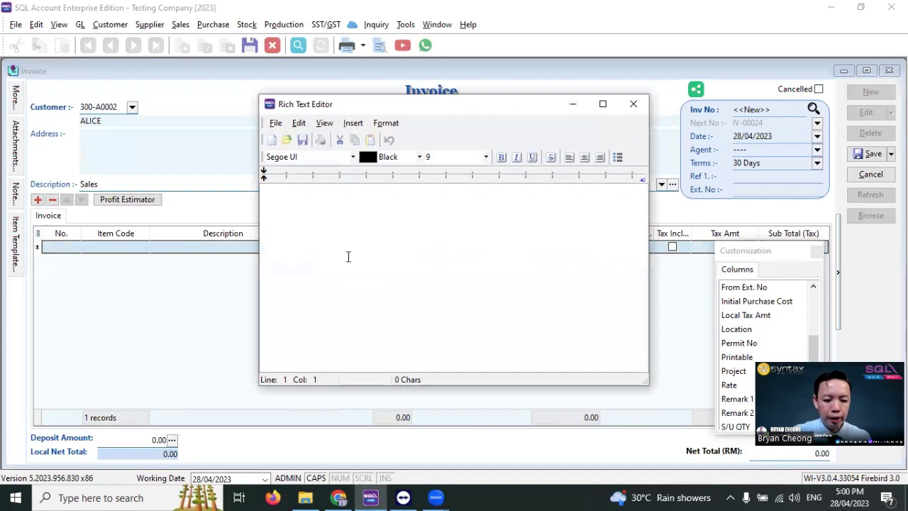
pyautogui.write('L')
pyautogui.press('capslock')
pyautogui.write('iving R')
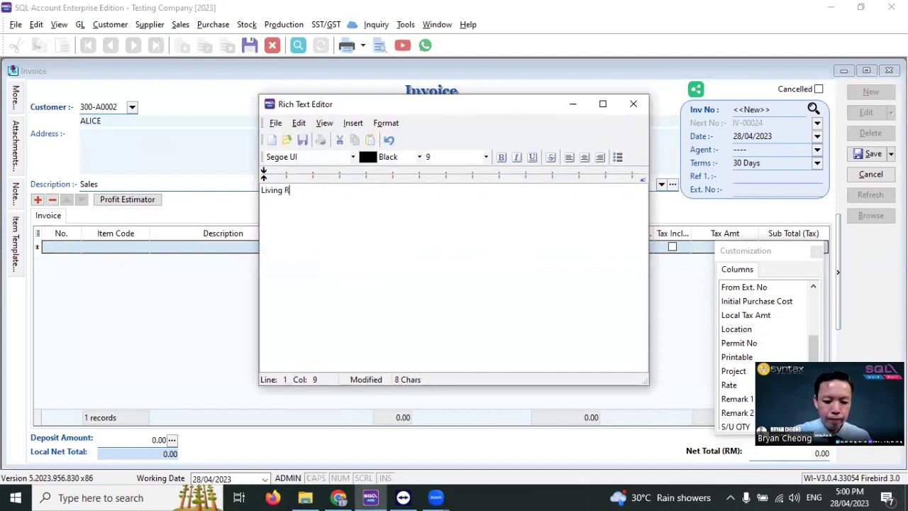
pyautogui.write('oom')
pyautogui.hotkey('shift', 'Home')
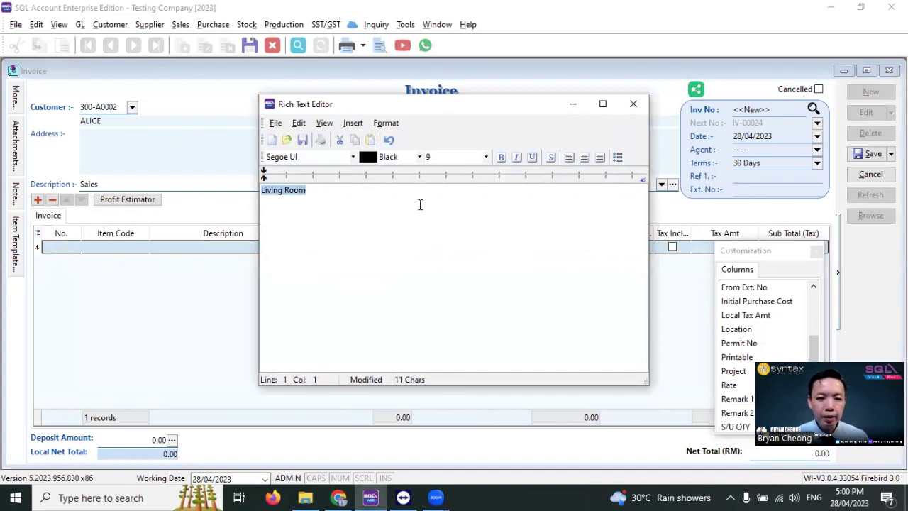
pyautogui.click(485, 157)
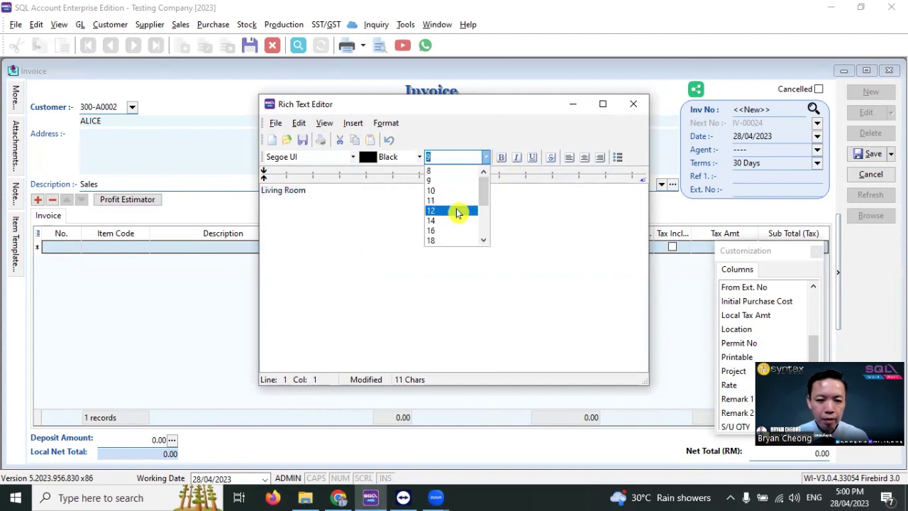
pyautogui.click(458, 210)
pyautogui.click(502, 159)
pyautogui.click(532, 157)
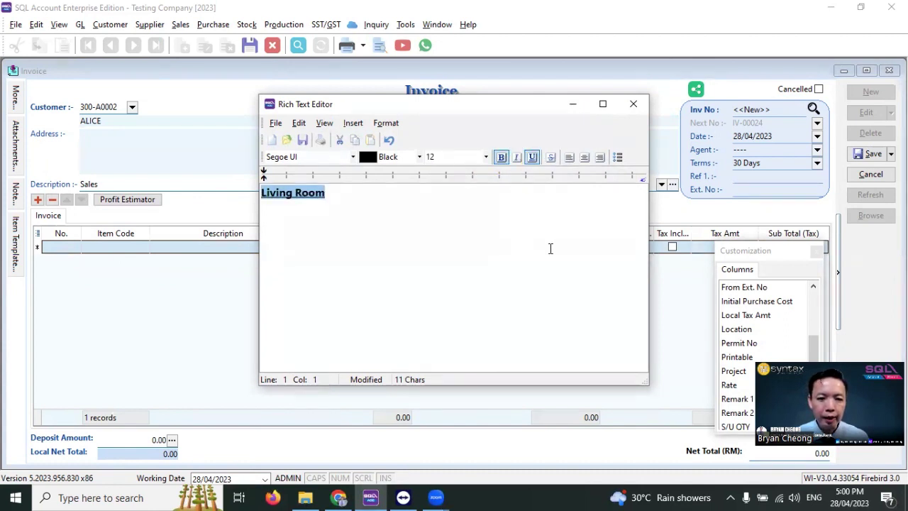
pyautogui.click(637, 107)
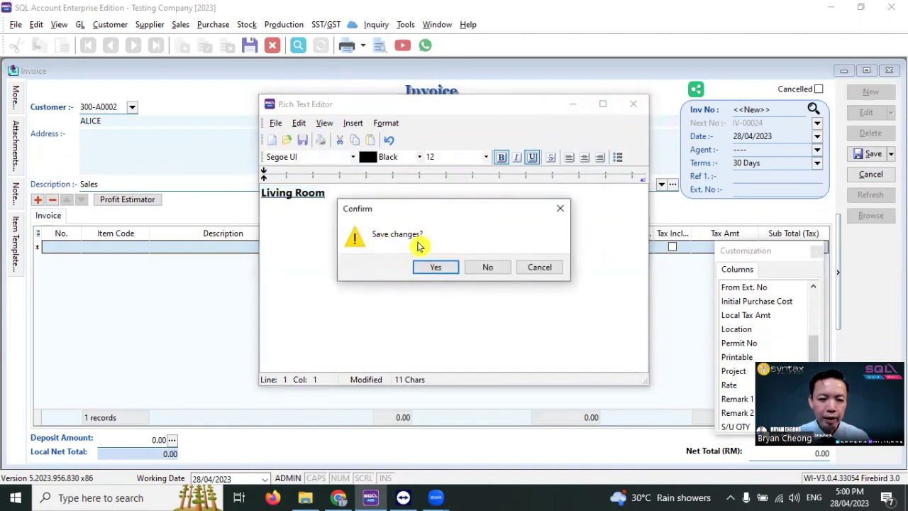
# Step: Save the Living Room heading and add a PAINTING WORK line beneath it
pyautogui.click(428, 269)
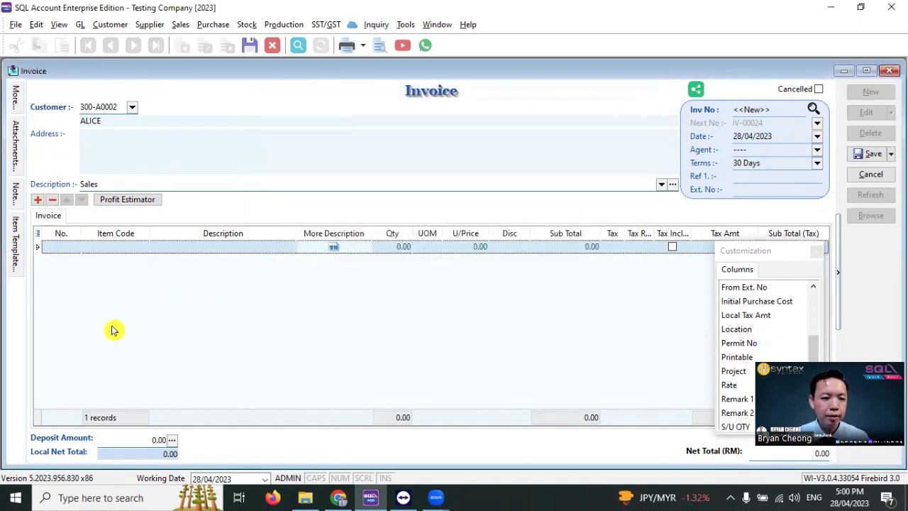
pyautogui.click(38, 201)
pyautogui.click(64, 260)
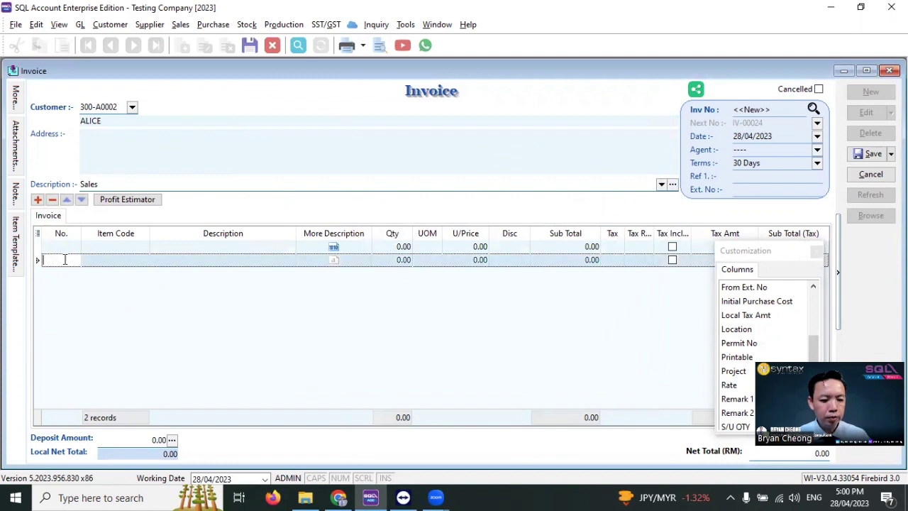
pyautogui.click(124, 259)
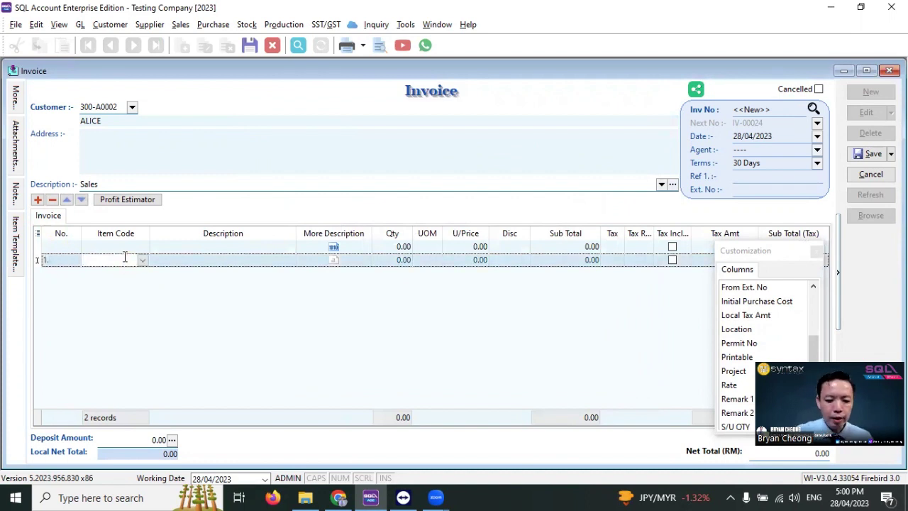
pyautogui.write('pai')
pyautogui.press('Down')
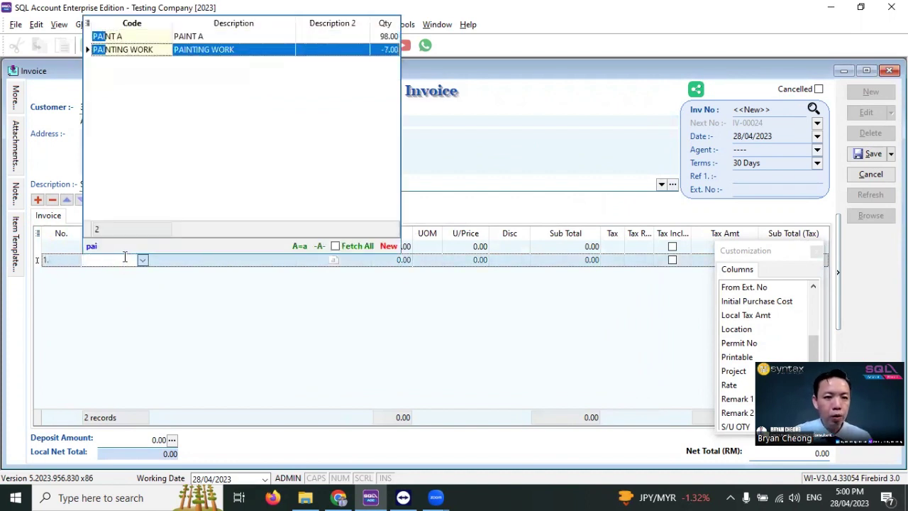
pyautogui.press('Return')
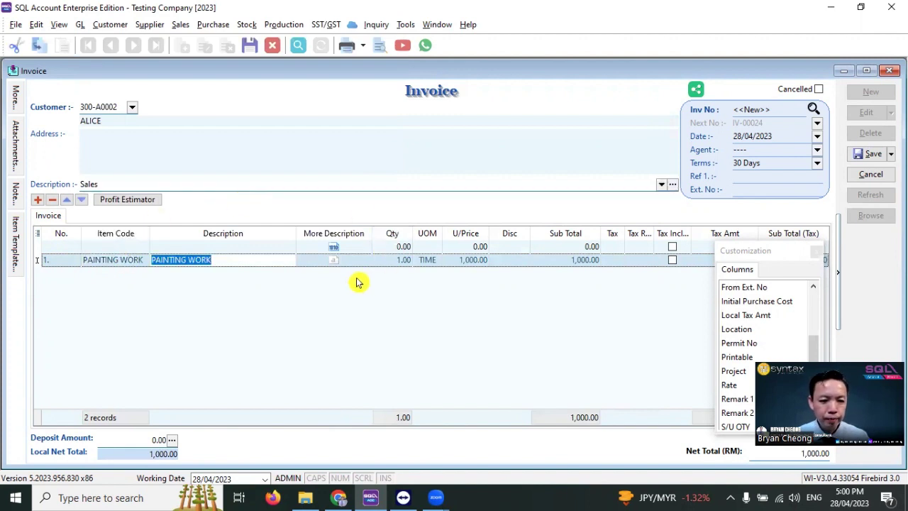
# Step: Add a PAINT A line with 'Colour : white' as its more description
pyautogui.click(37, 199)
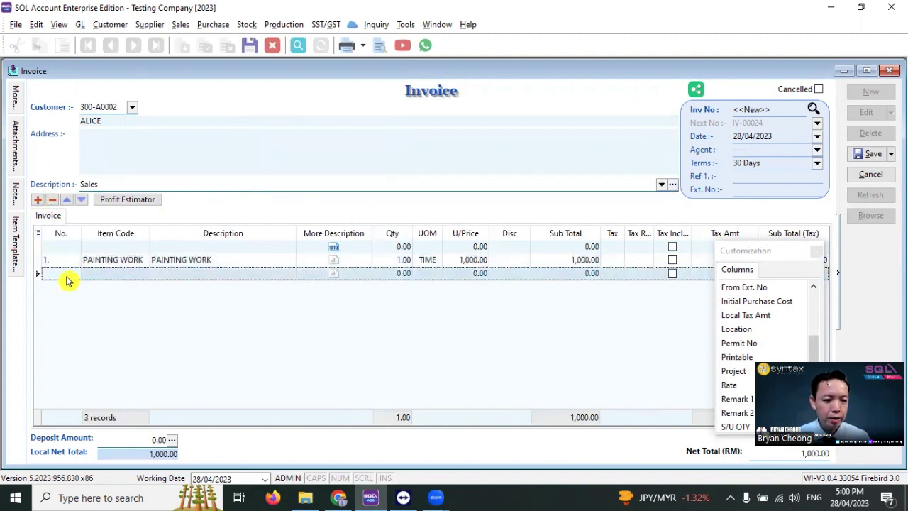
pyautogui.click(131, 271)
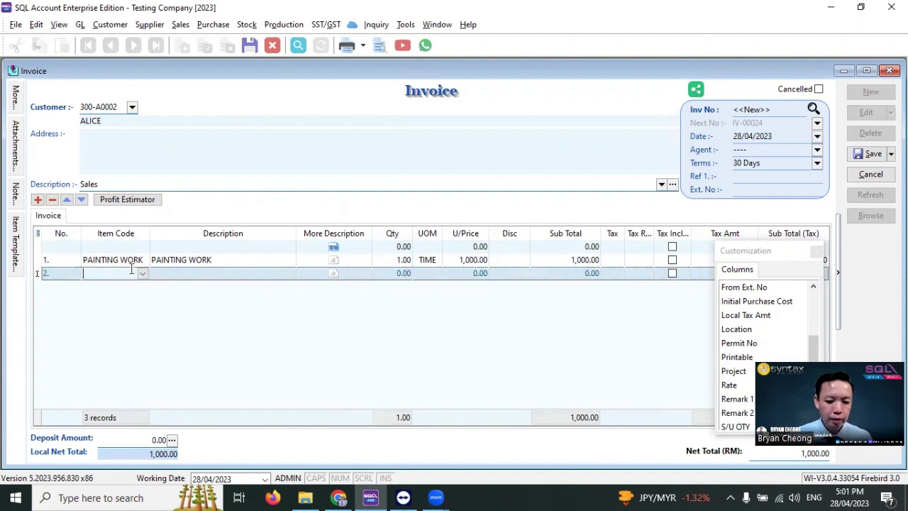
pyautogui.write('pai')
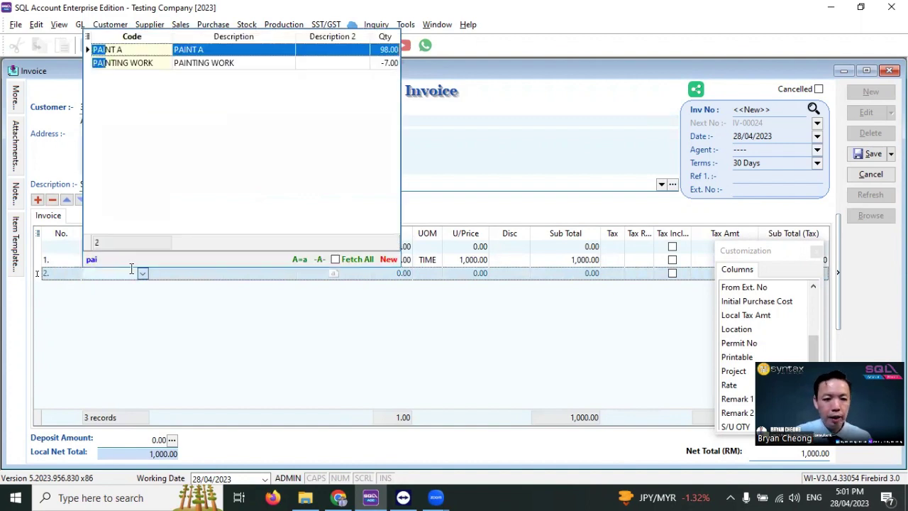
pyautogui.press('Return')
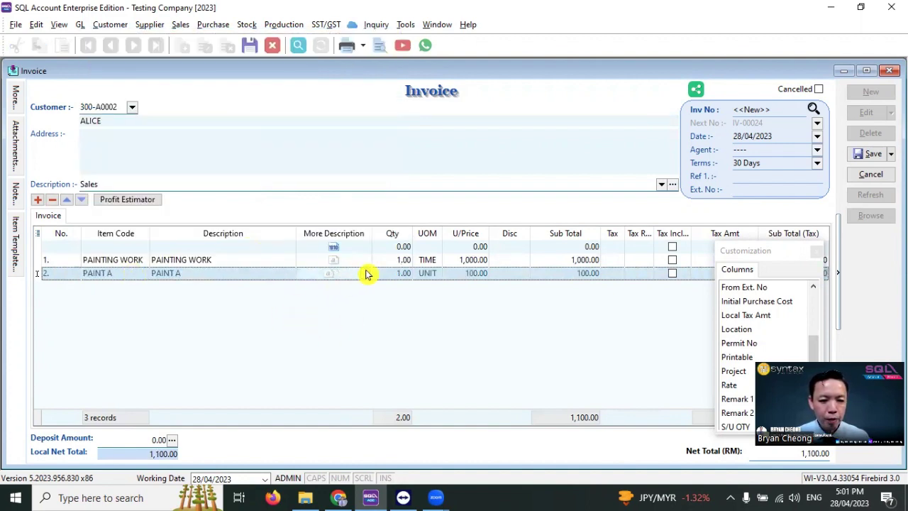
pyautogui.doubleClick(368, 276)
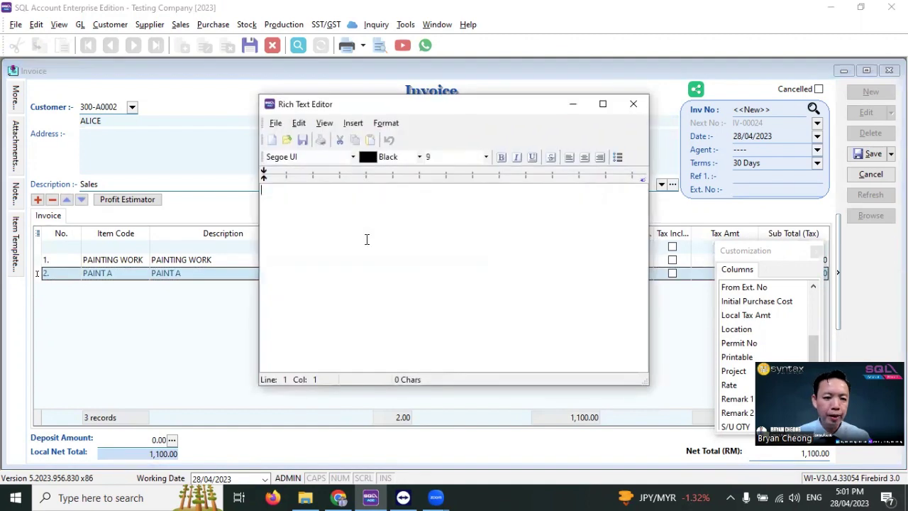
pyautogui.write('Colour')
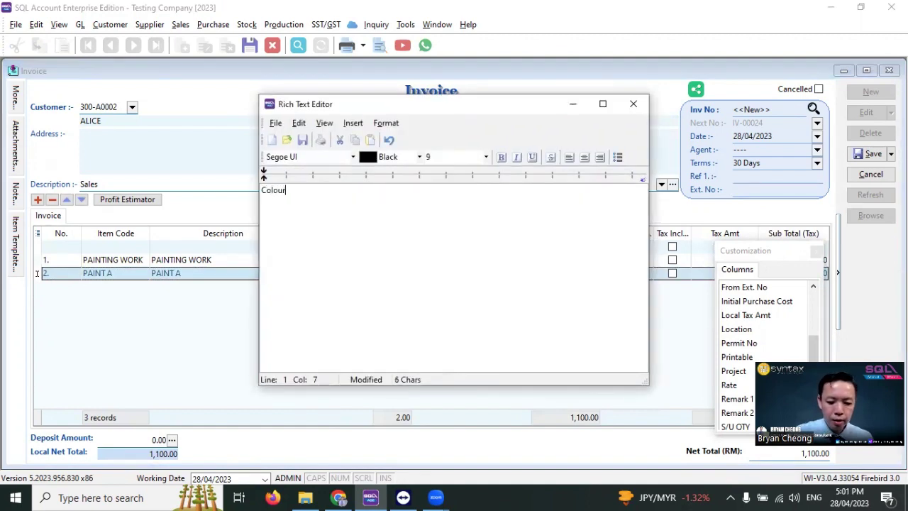
pyautogui.write(' : white')
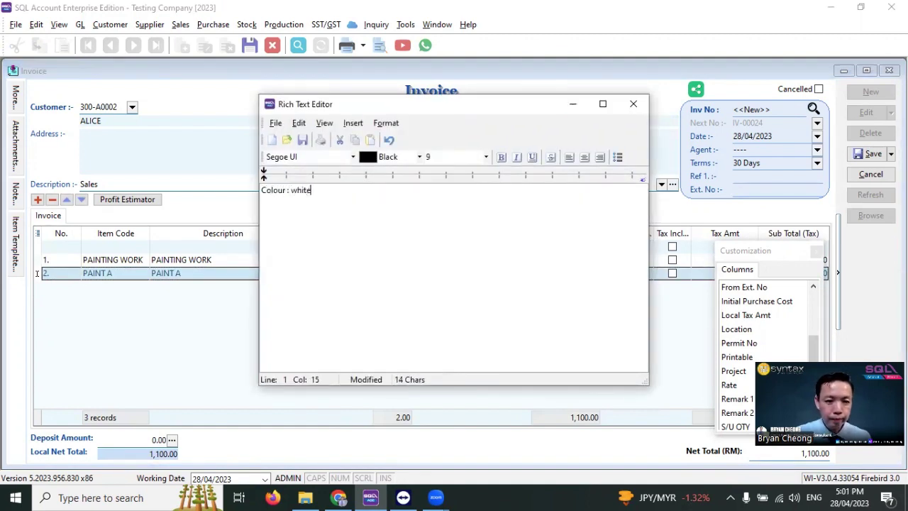
pyautogui.click(633, 104)
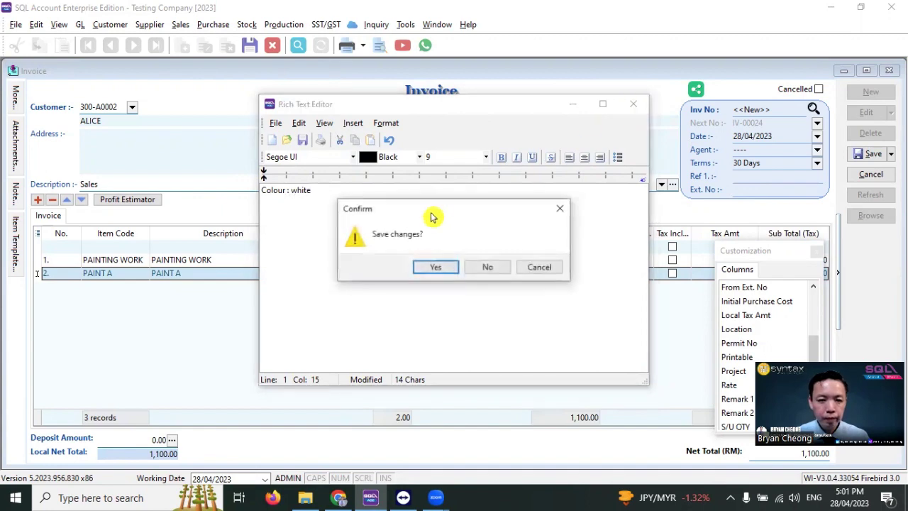
pyautogui.click(435, 266)
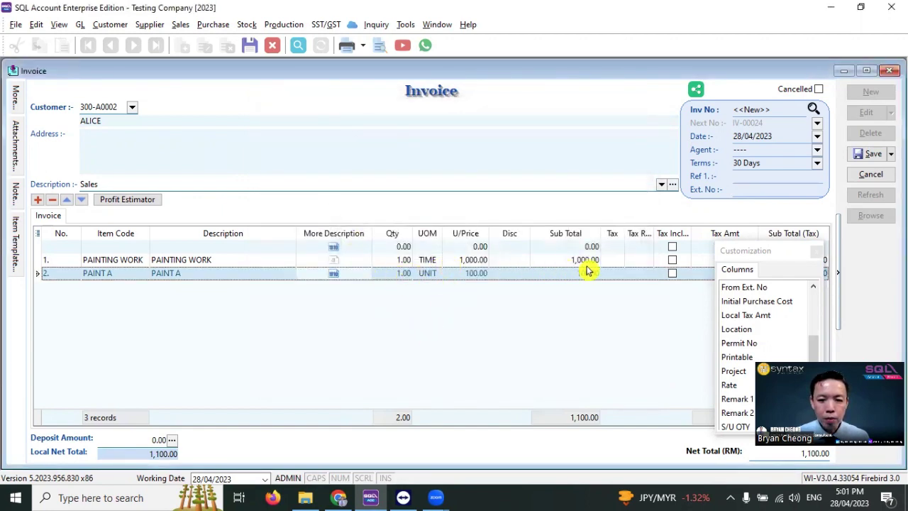
# Step: Add an R- subtotal line after PAINT A, then a new blank line below it
pyautogui.click(815, 251)
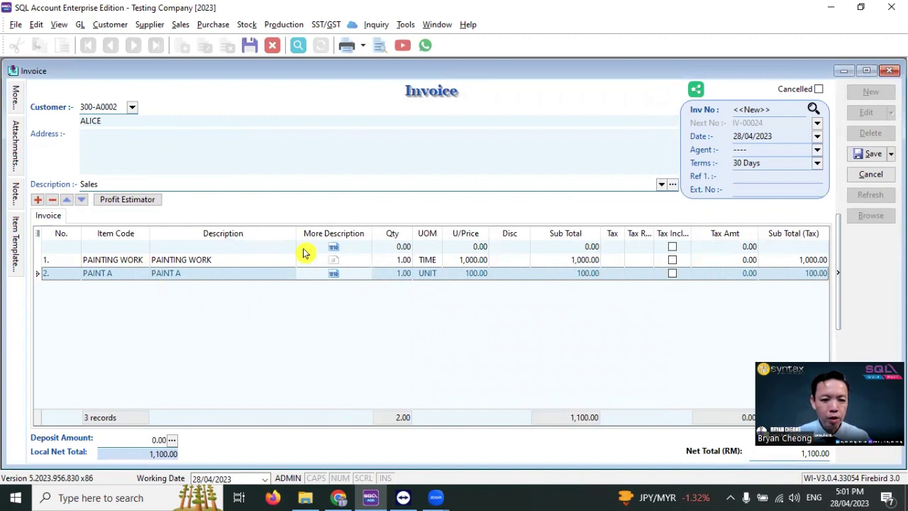
pyautogui.click(41, 202)
pyautogui.click(201, 289)
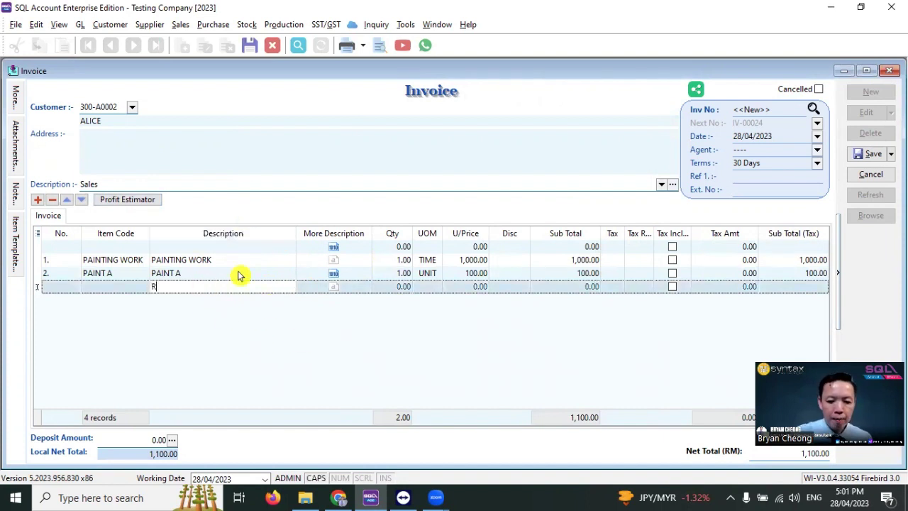
pyautogui.hotkey('shift', 'Home')
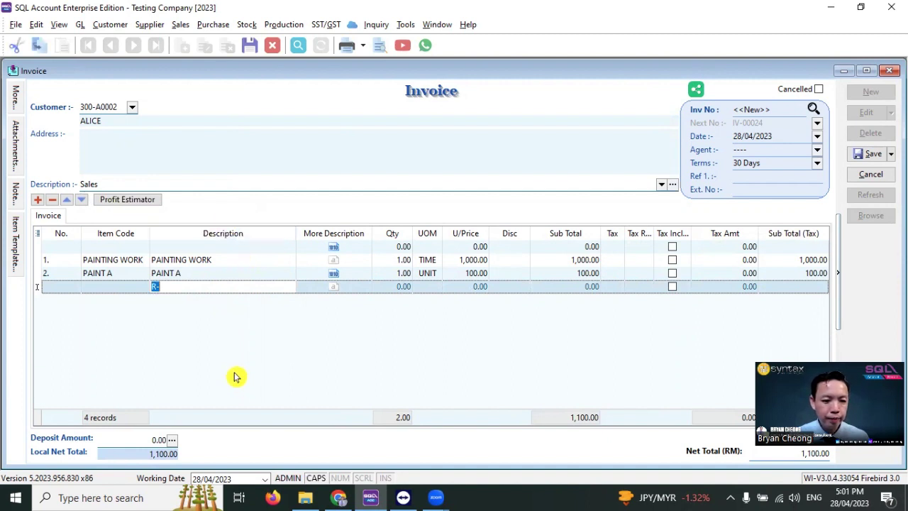
pyautogui.click(38, 200)
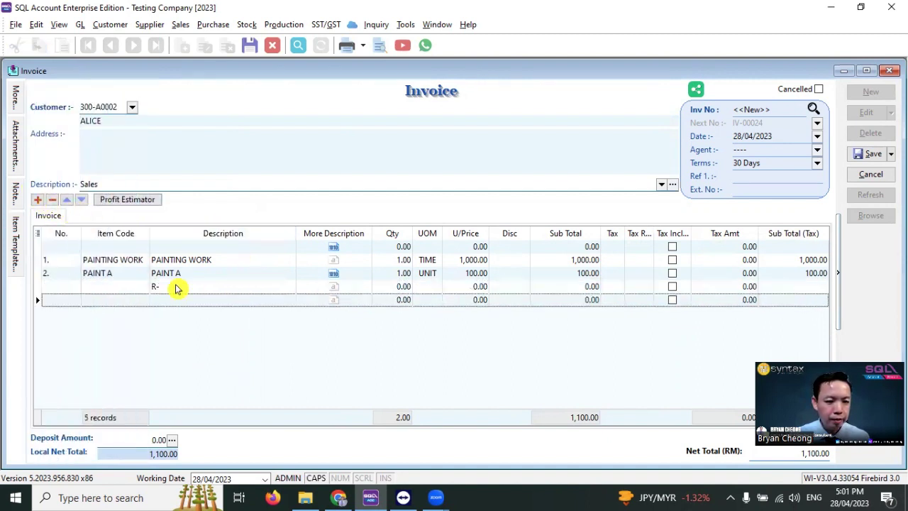
pyautogui.click(358, 305)
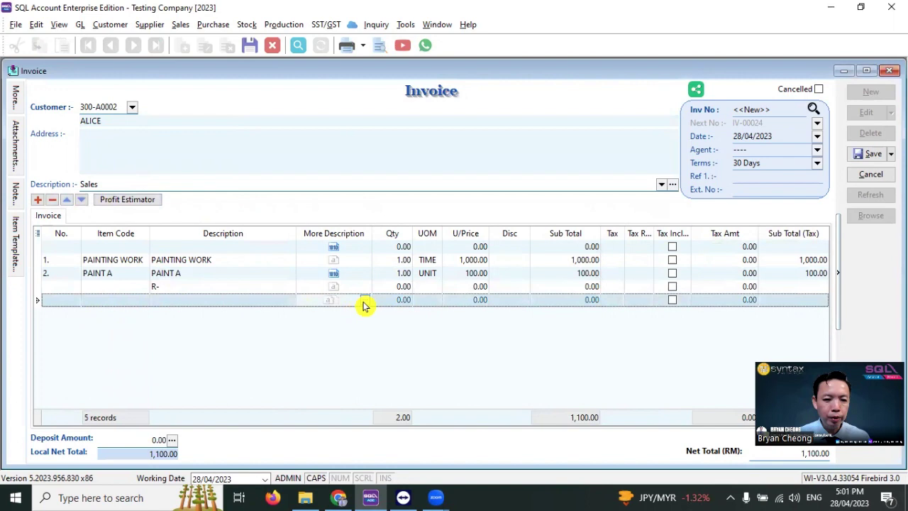
# Step: Enter 'Master Bedroom' as the new line's more description in 12-point bold underline, and save it
pyautogui.doubleClick(363, 306)
pyautogui.write('Ma')
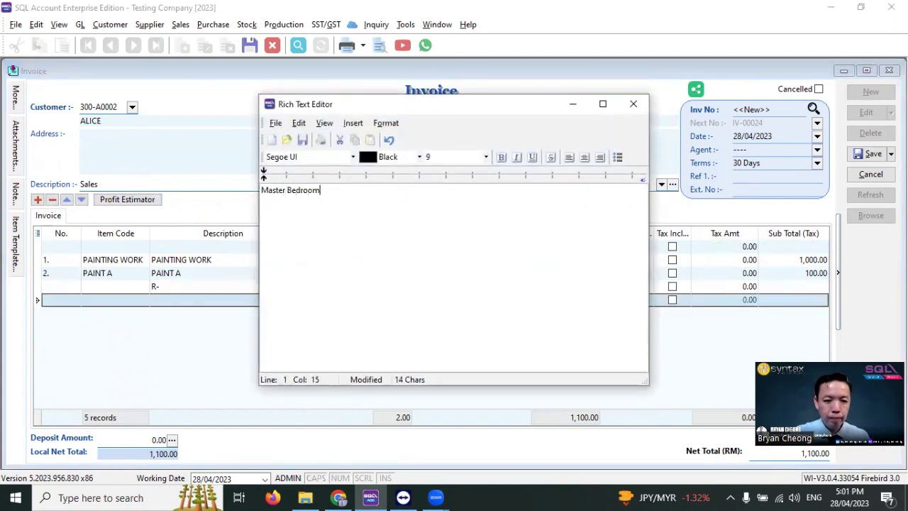
pyautogui.write('ster Bedroom')
pyautogui.hotkey('shift', 'Home')
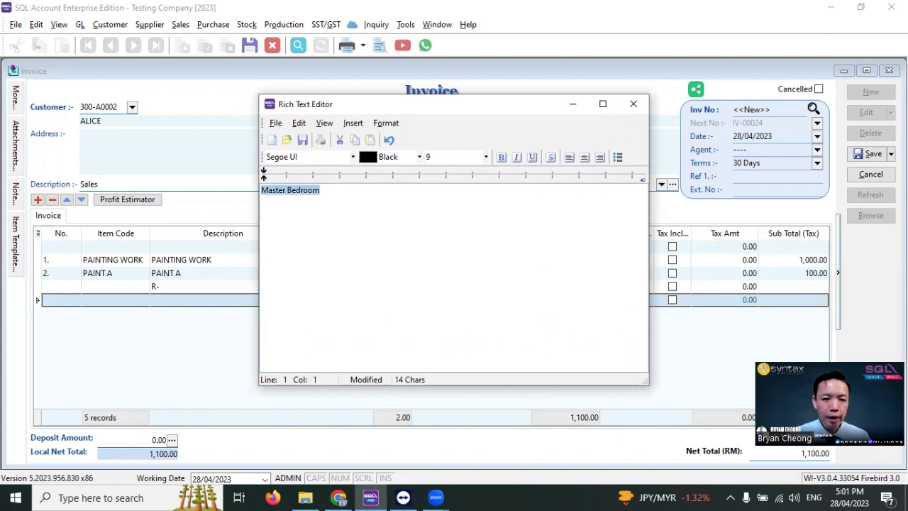
pyautogui.click(485, 157)
pyautogui.click(445, 210)
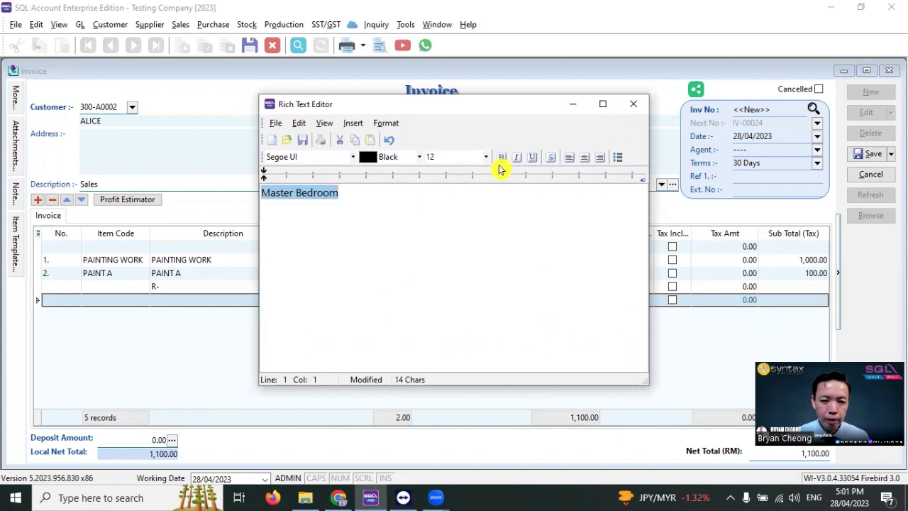
pyautogui.click(501, 157)
pyautogui.click(533, 159)
pyautogui.click(634, 104)
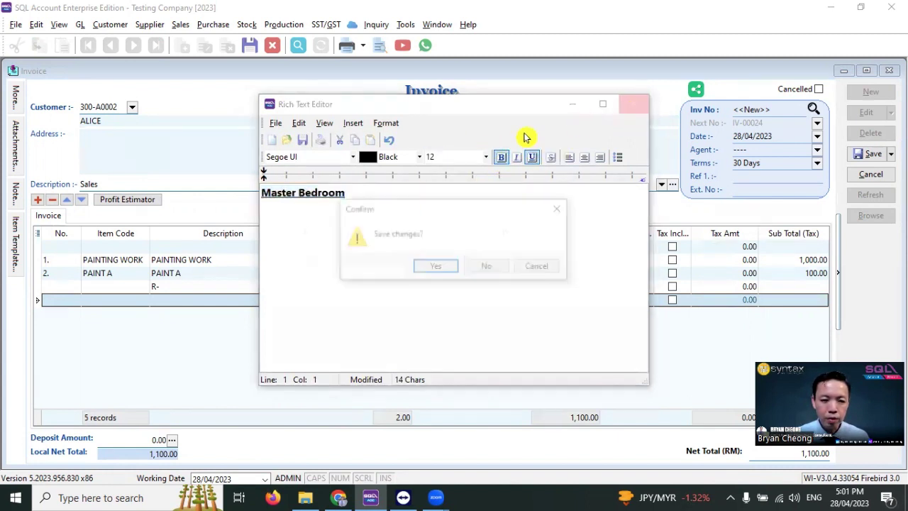
pyautogui.click(430, 263)
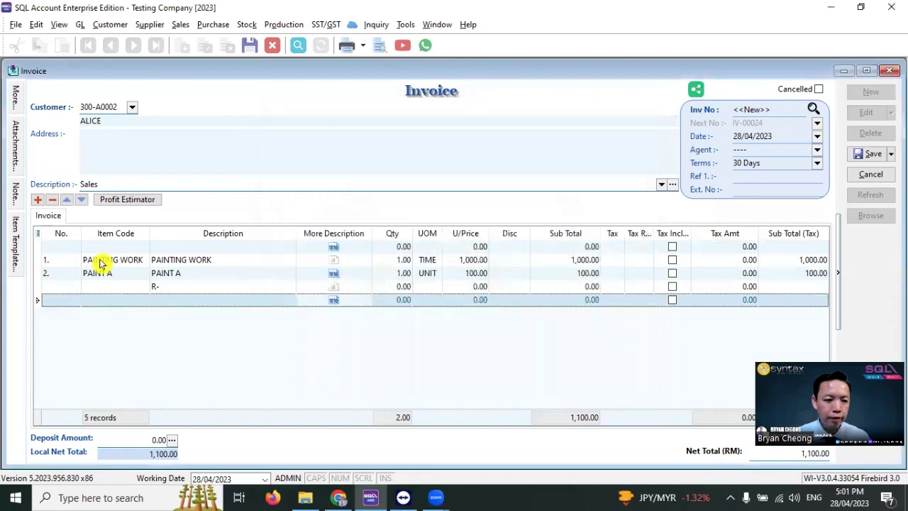
# Step: Add a PAINTING WORK line with a unit price of 1,500.00
pyautogui.click(38, 200)
pyautogui.click(65, 316)
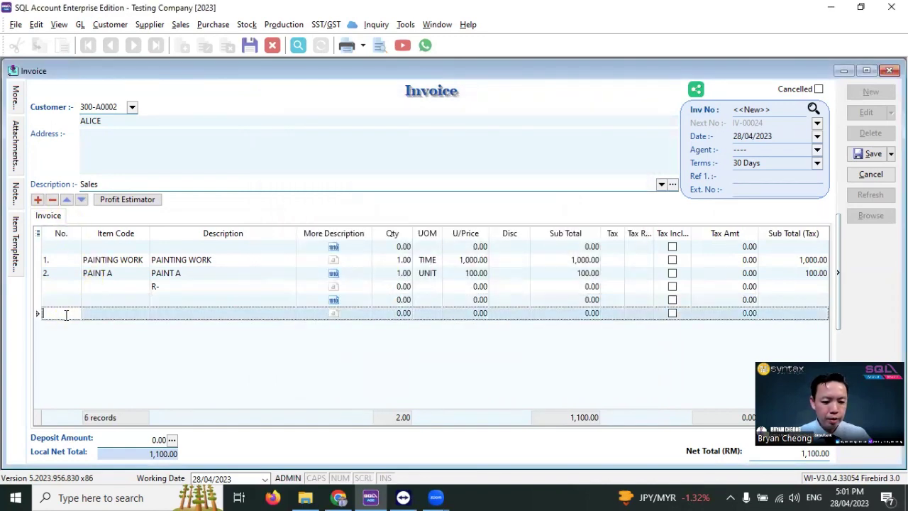
pyautogui.click(142, 315)
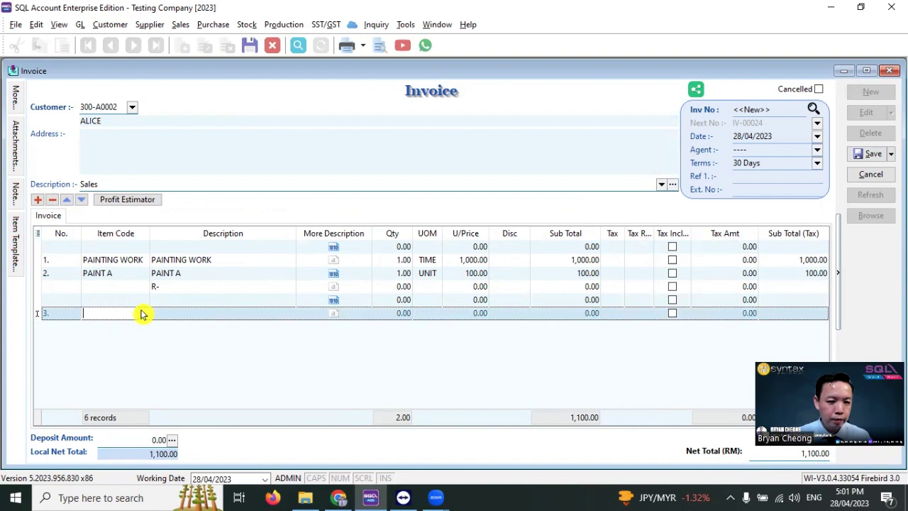
pyautogui.write('pai')
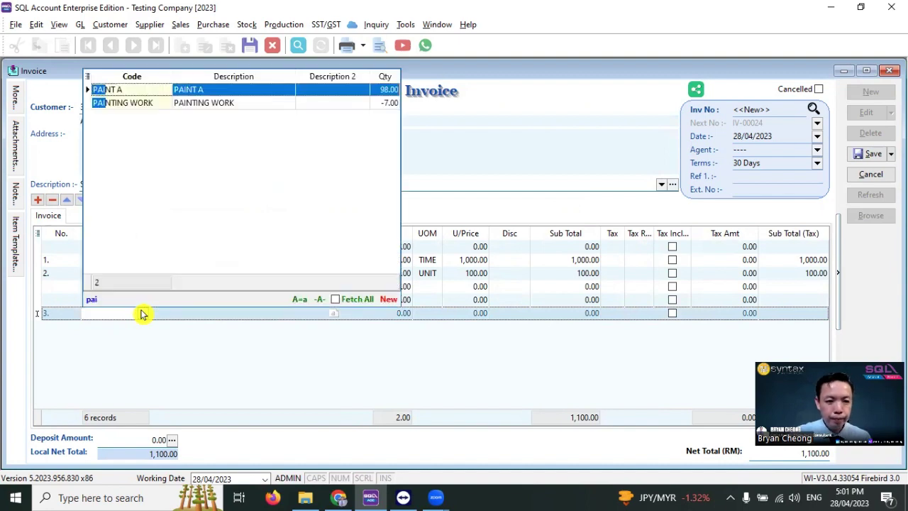
pyautogui.press('Down')
pyautogui.press('Return')
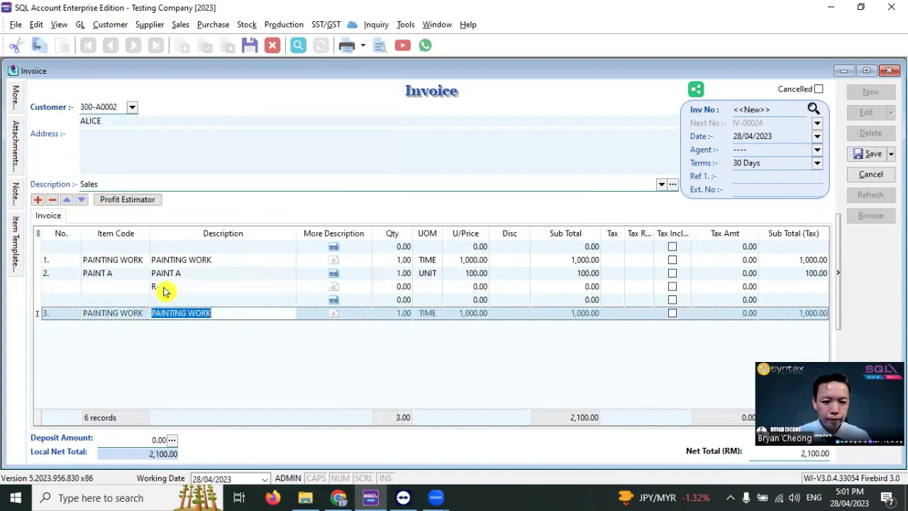
pyautogui.click(452, 314)
pyautogui.write('1,5')
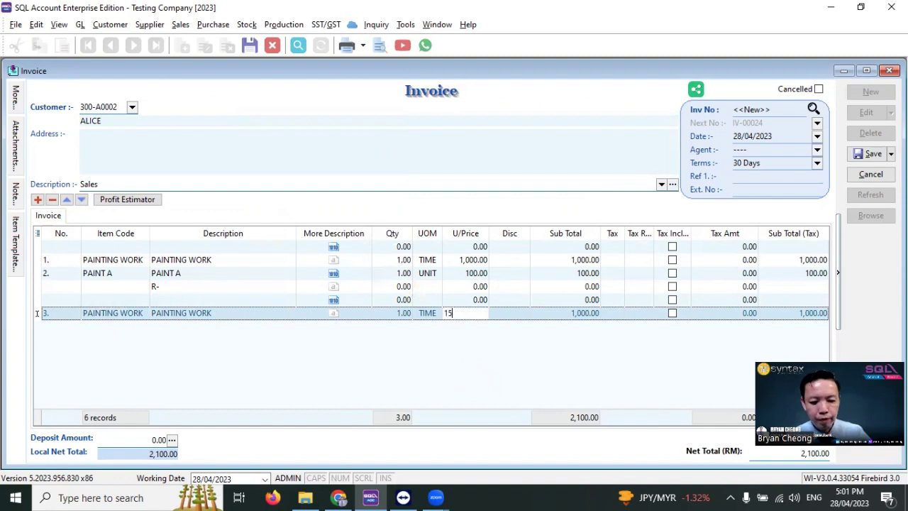
pyautogui.write('00')
pyautogui.press('Return')
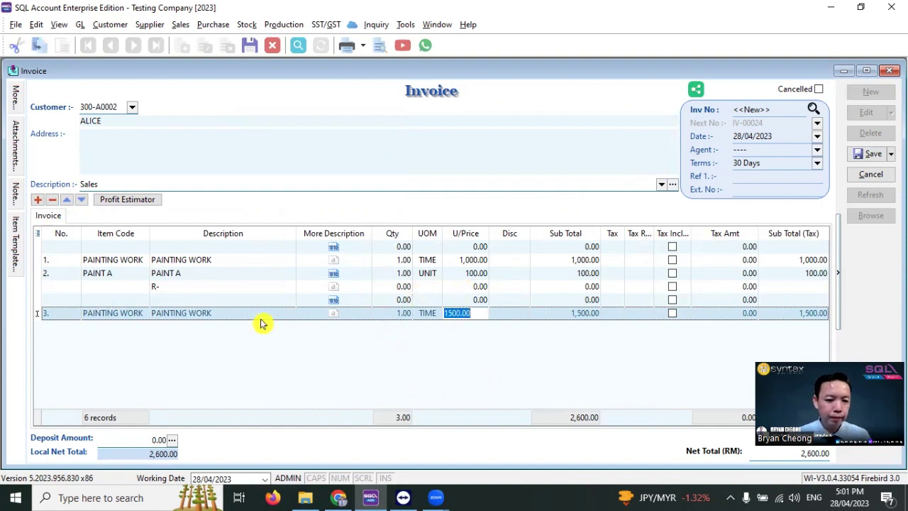
# Step: Add a PAINT A line noted 'Colour : Pink', then a new blank line below it
pyautogui.click(38, 200)
pyautogui.click(71, 327)
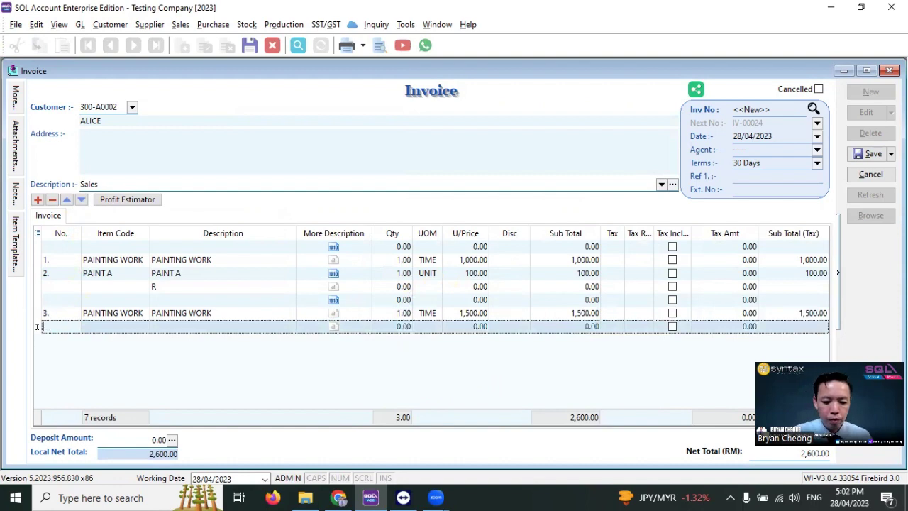
pyautogui.click(125, 326)
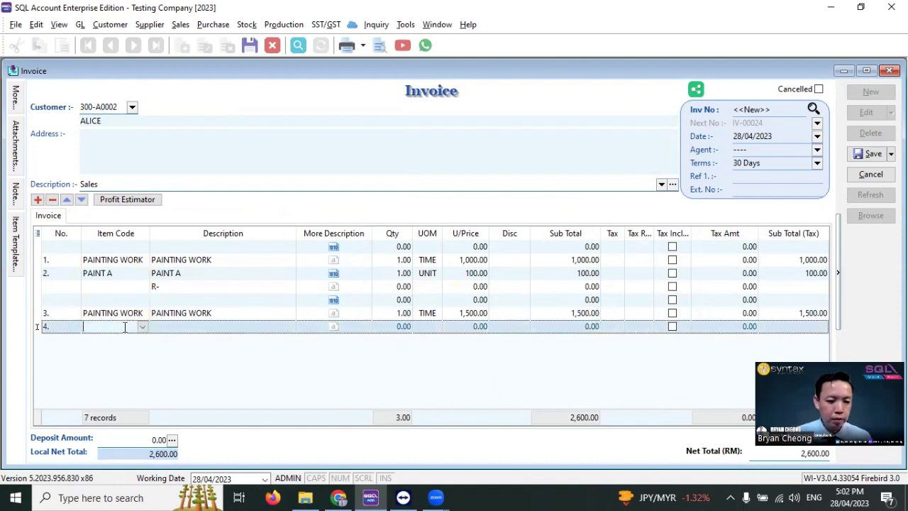
pyautogui.write('pai')
pyautogui.press('Down')
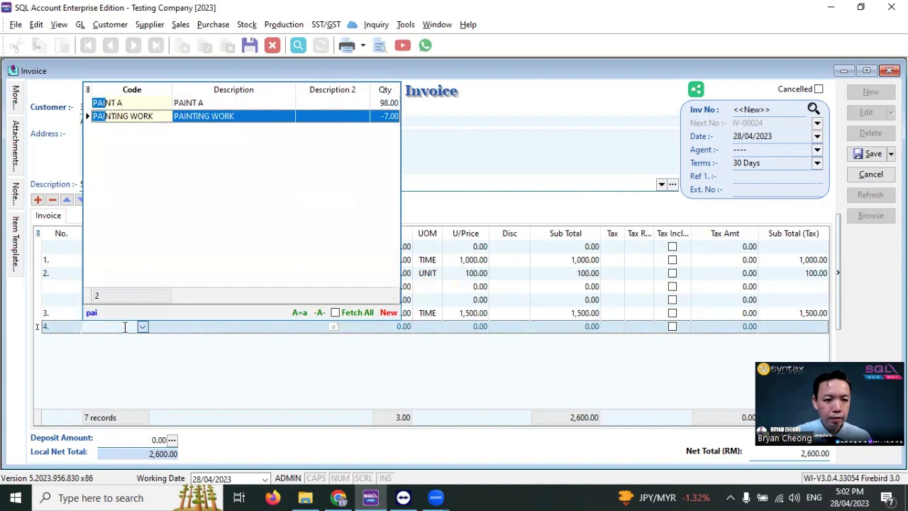
pyautogui.press('Up')
pyautogui.press('Return')
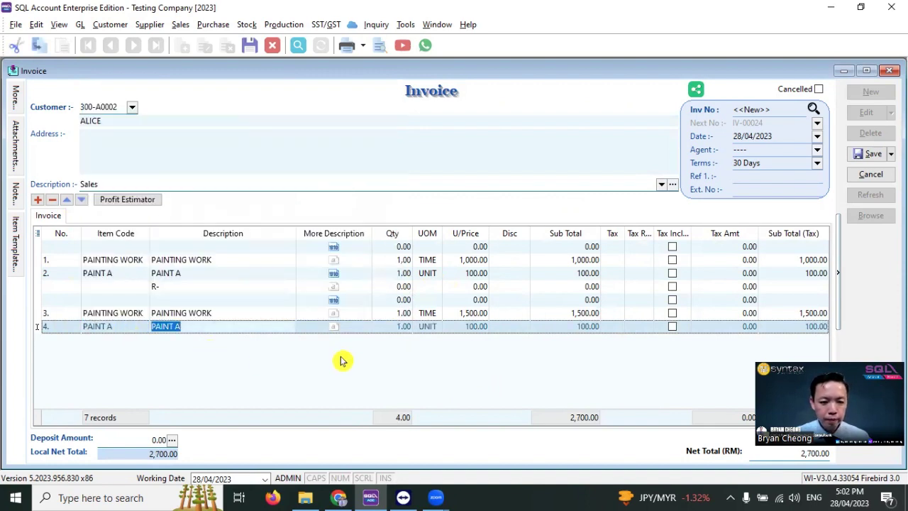
pyautogui.click(359, 328)
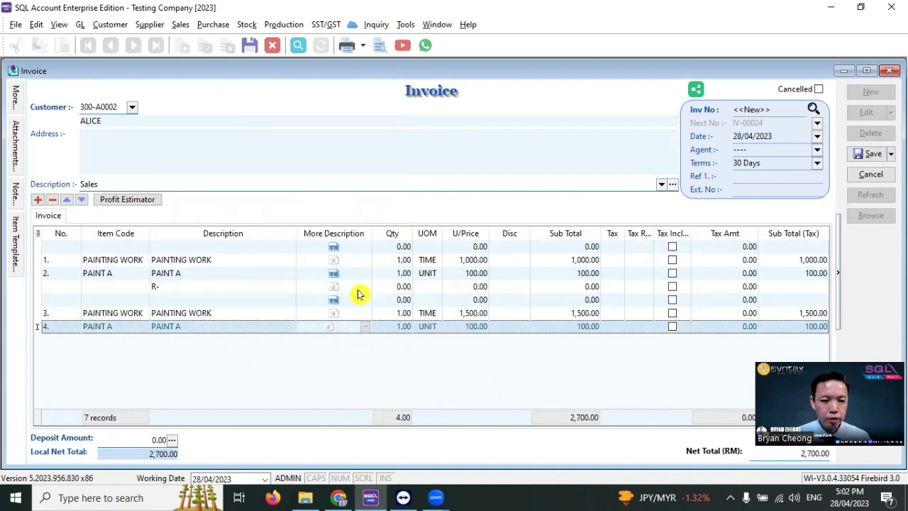
pyautogui.click(364, 327)
pyautogui.write('Colour : P')
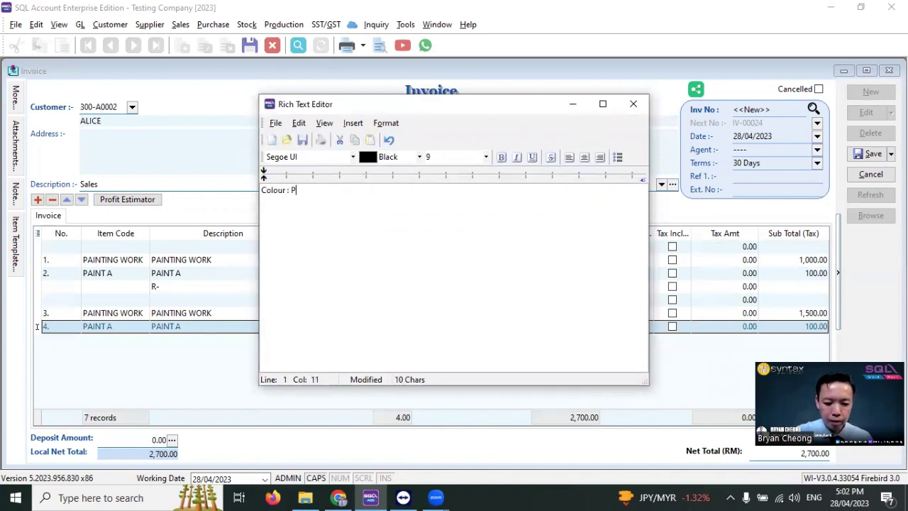
pyautogui.write('ink')
pyautogui.click(634, 104)
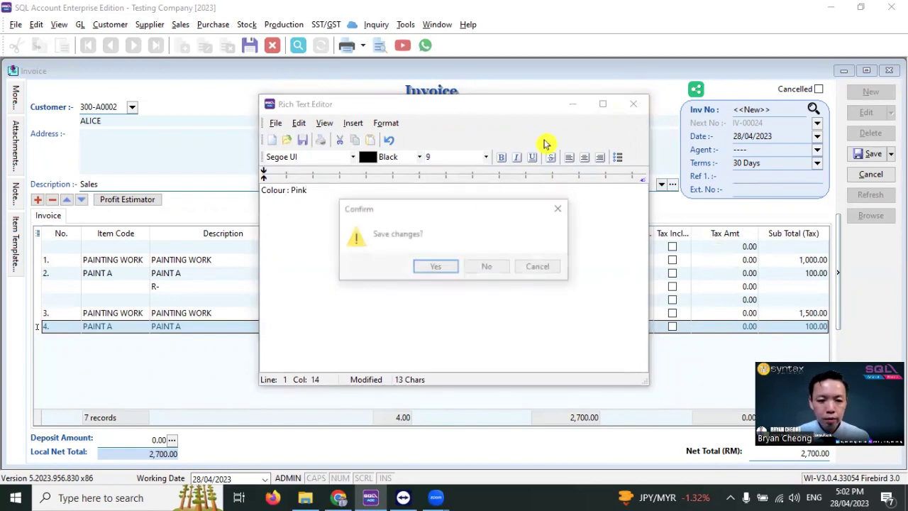
pyautogui.click(434, 267)
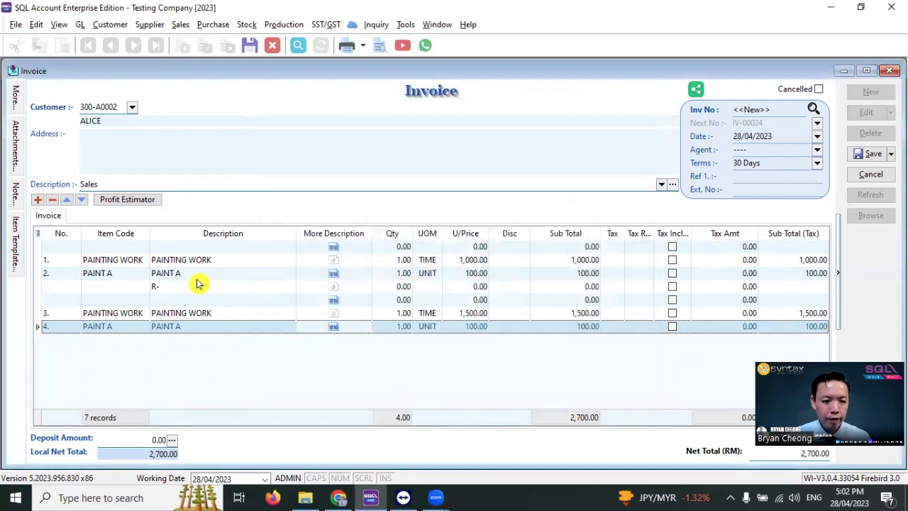
pyautogui.click(38, 200)
pyautogui.click(161, 342)
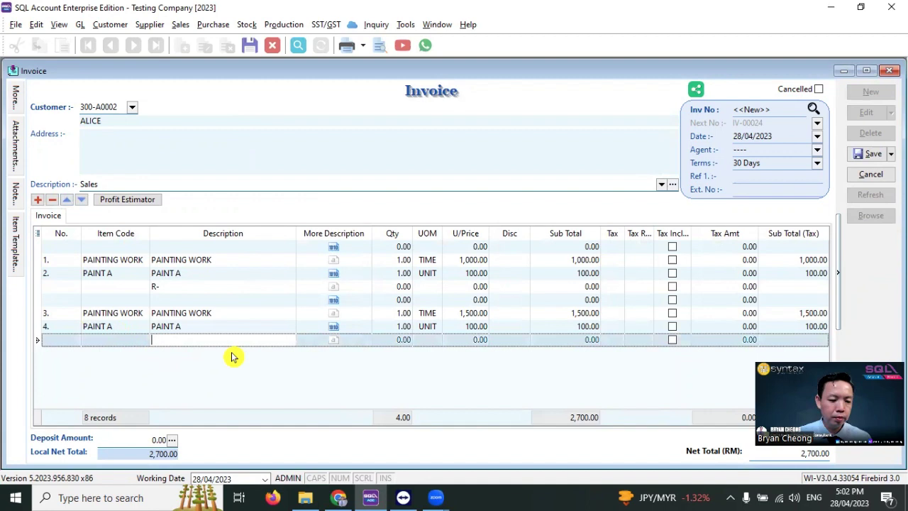
# Step: Enter R- on the last line, save the invoice as IV-00024, and preview it as Customise Invoice
pyautogui.write('R-')
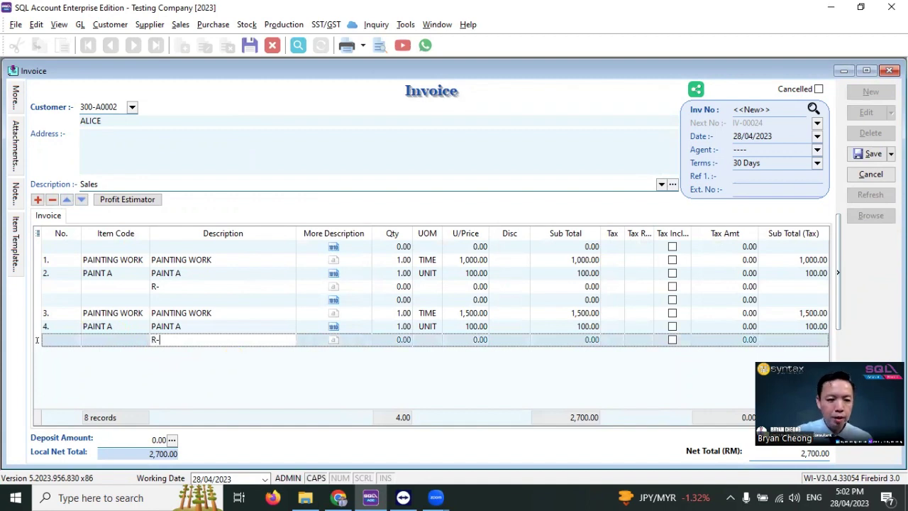
pyautogui.click(861, 155)
pyautogui.click(379, 47)
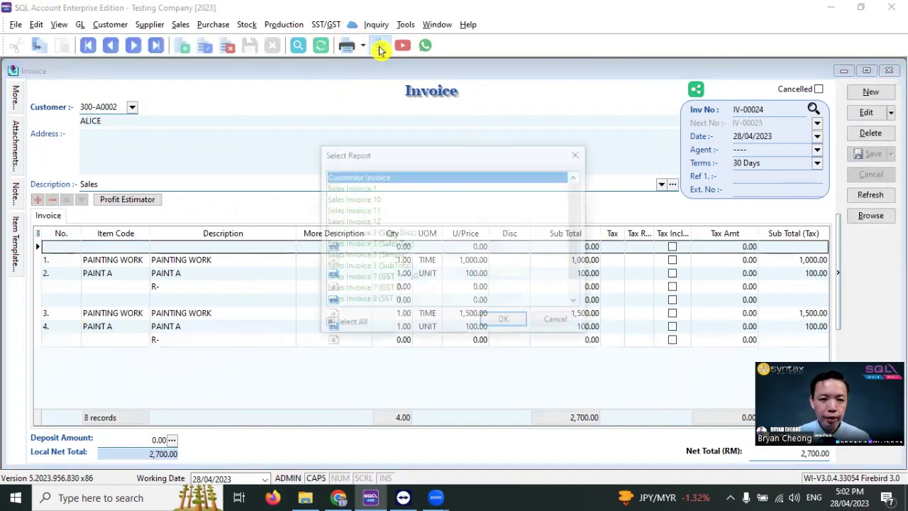
pyautogui.click(403, 234)
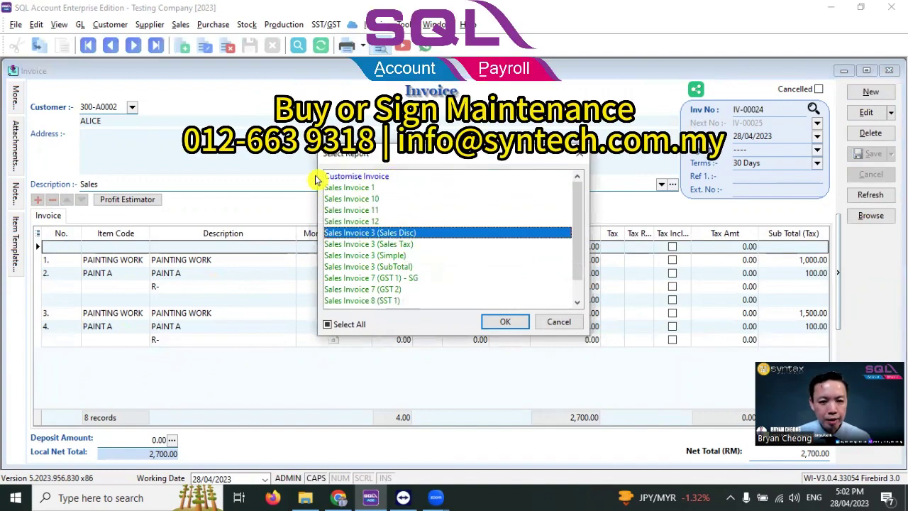
pyautogui.click(387, 177)
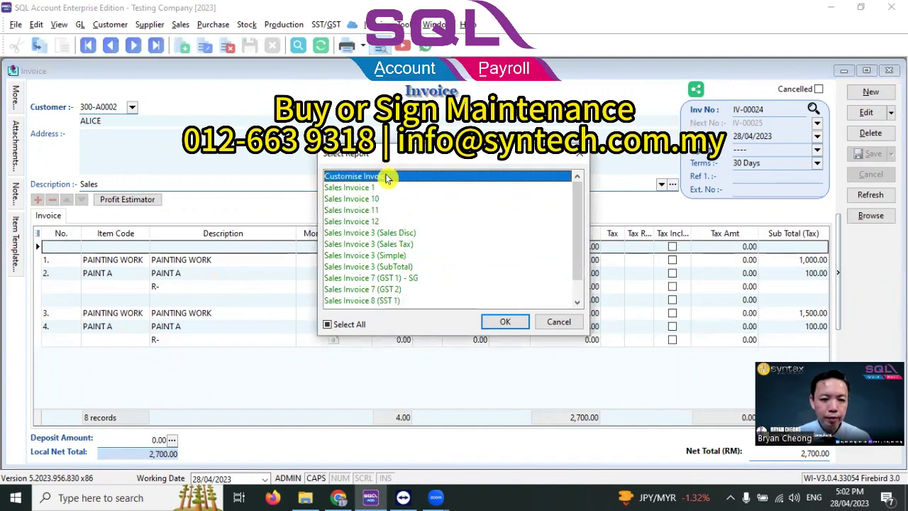
pyautogui.click(504, 325)
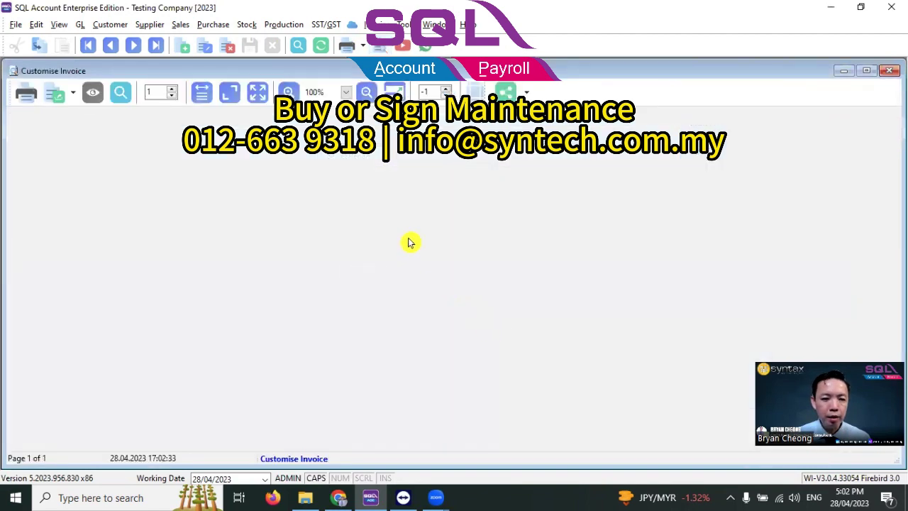
# Step: Scroll the preview to check Living Room 1,100.00, Master Bedroom 1,600.00 and total 2,700.00
pyautogui.scroll(-3, 407, 241)
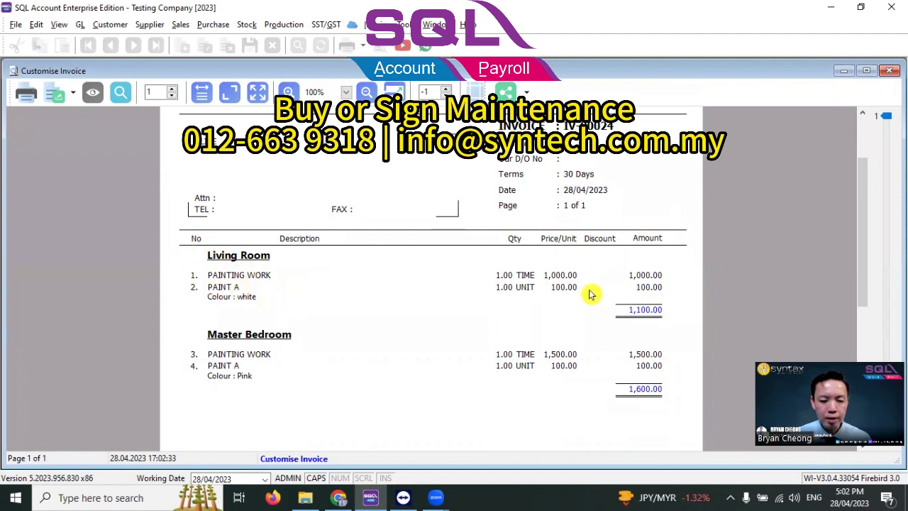
pyautogui.scroll(-3, 591, 294)
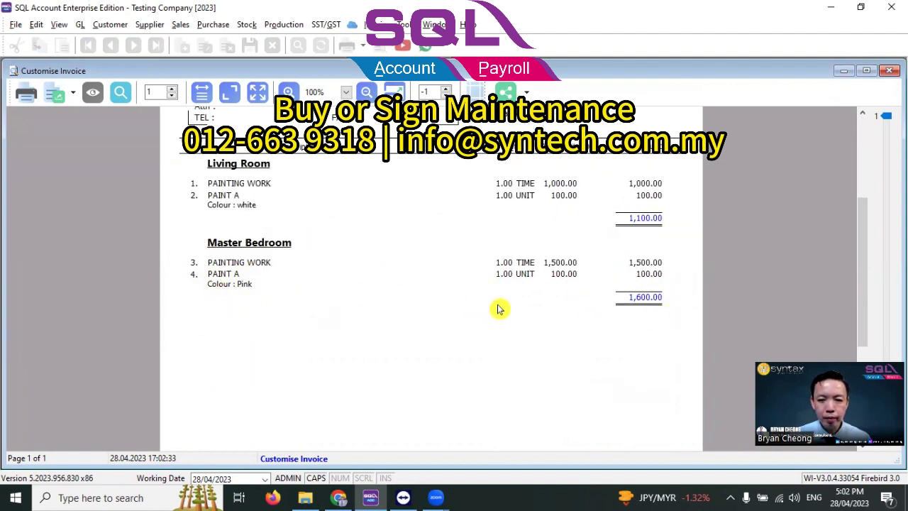
pyautogui.scroll(-6, 638, 249)
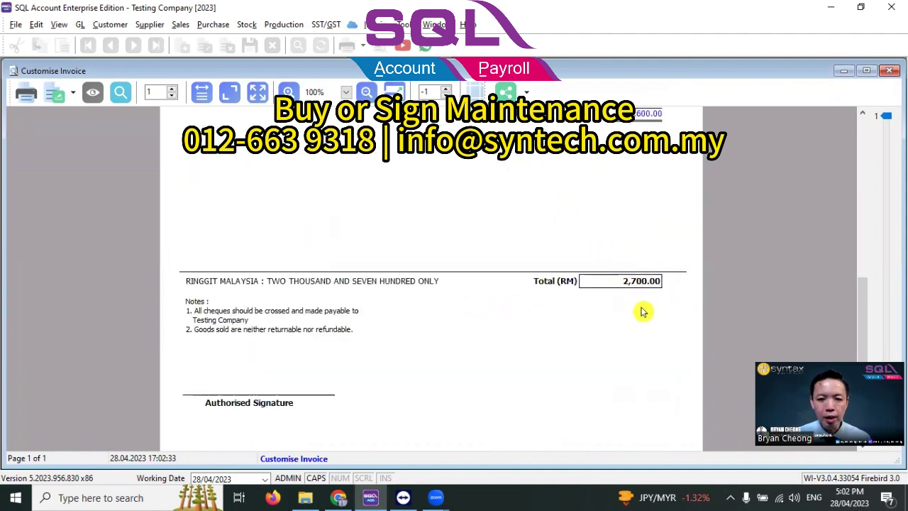